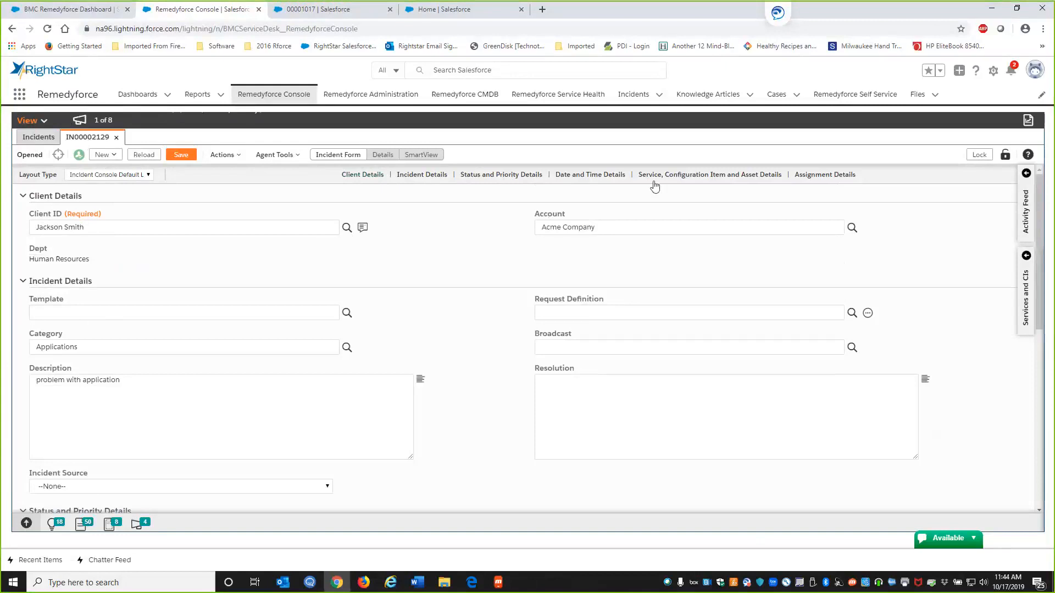
Go to the incident's Service, Configuration Item and Asset Details and open CMDB Actions for AMPEDCLIENT02
click(681, 175)
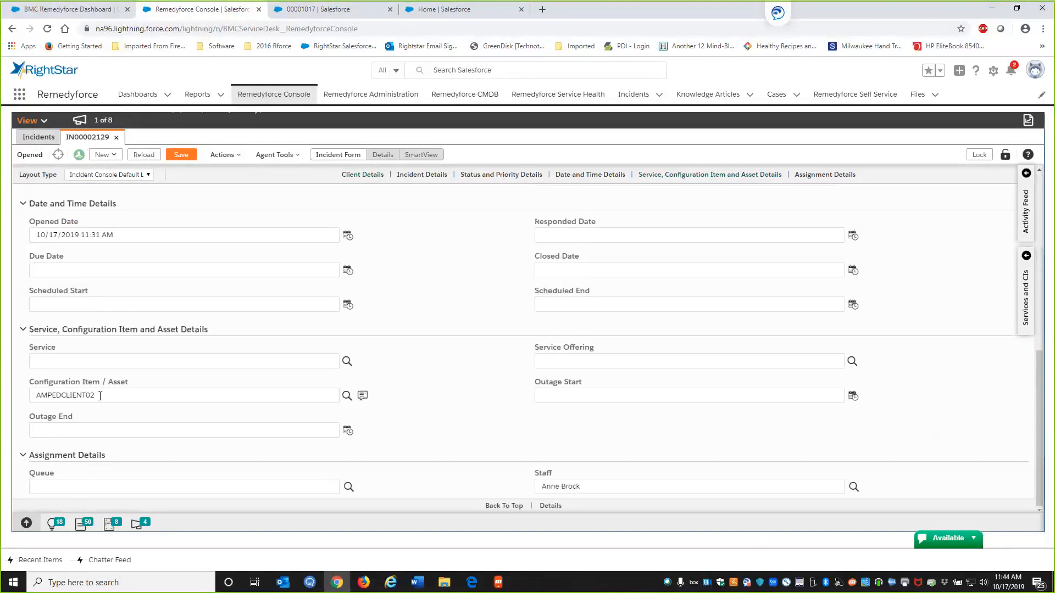
drag(99, 395, 14, 400)
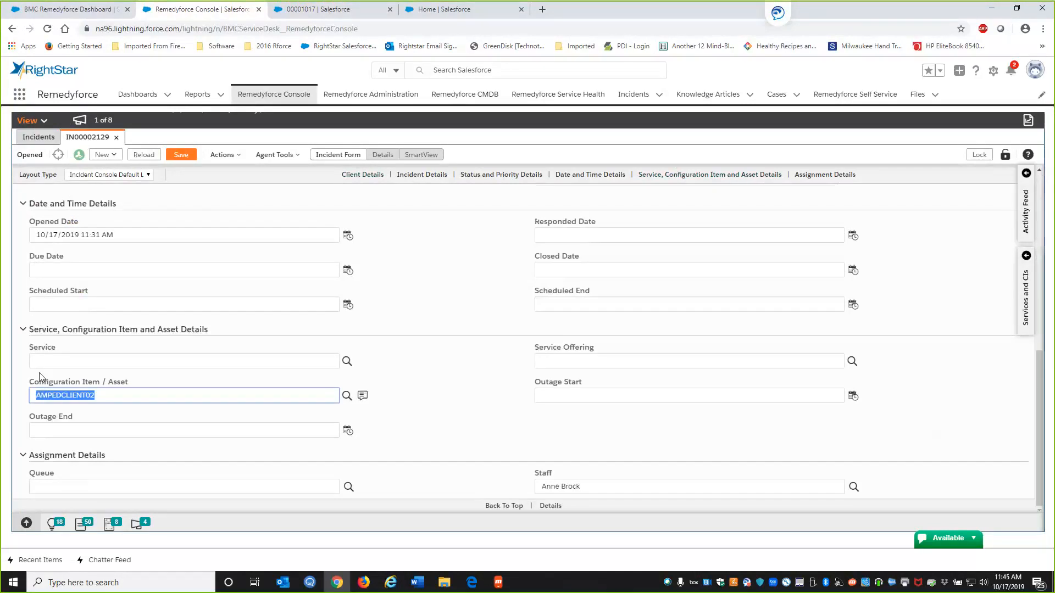
click(294, 156)
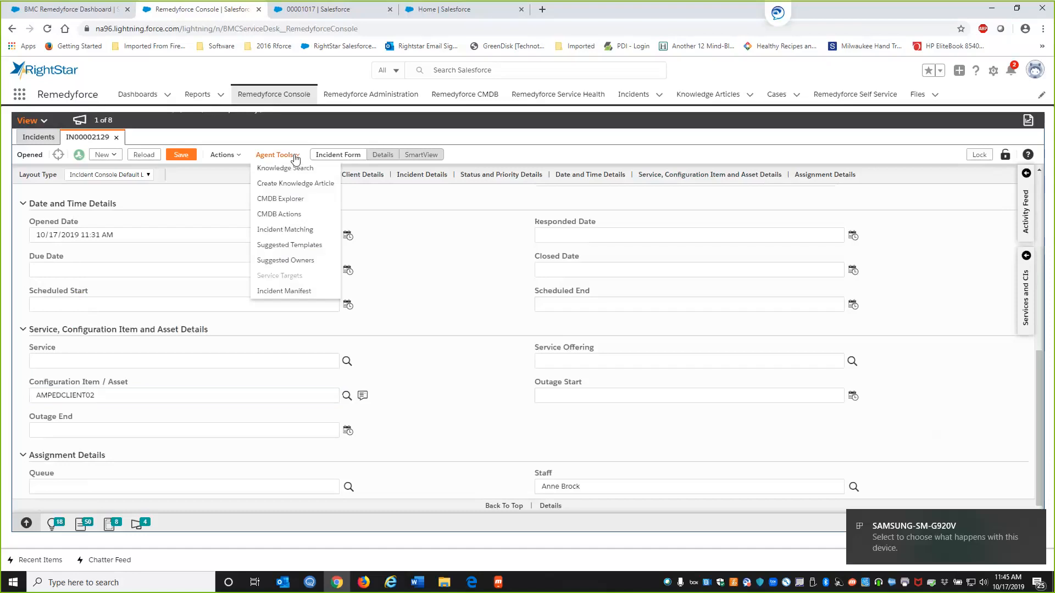
click(297, 214)
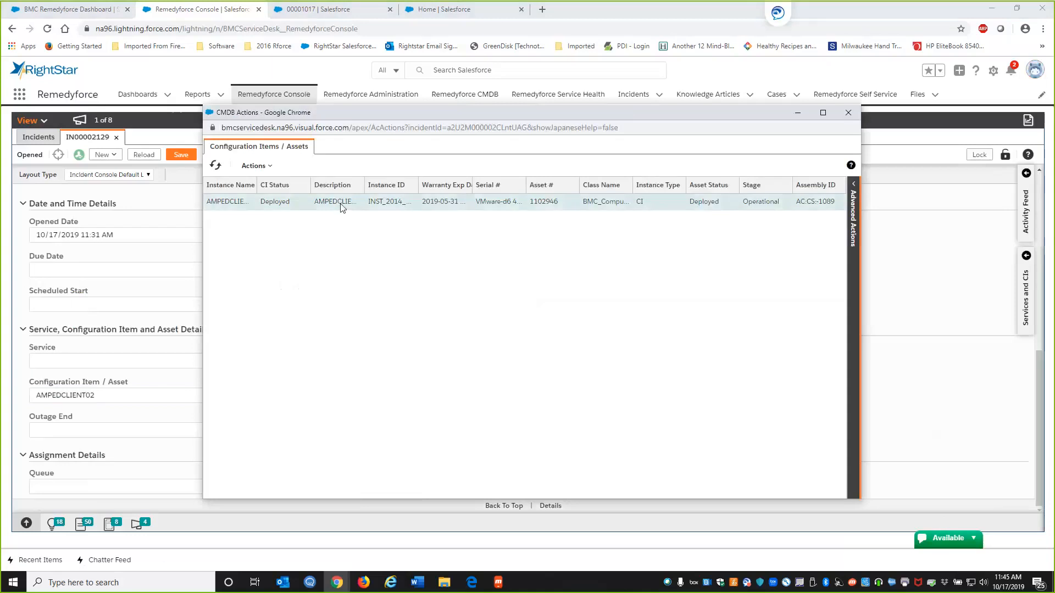
Open the asset's Inventory Summary and review its software and hardware details
click(268, 166)
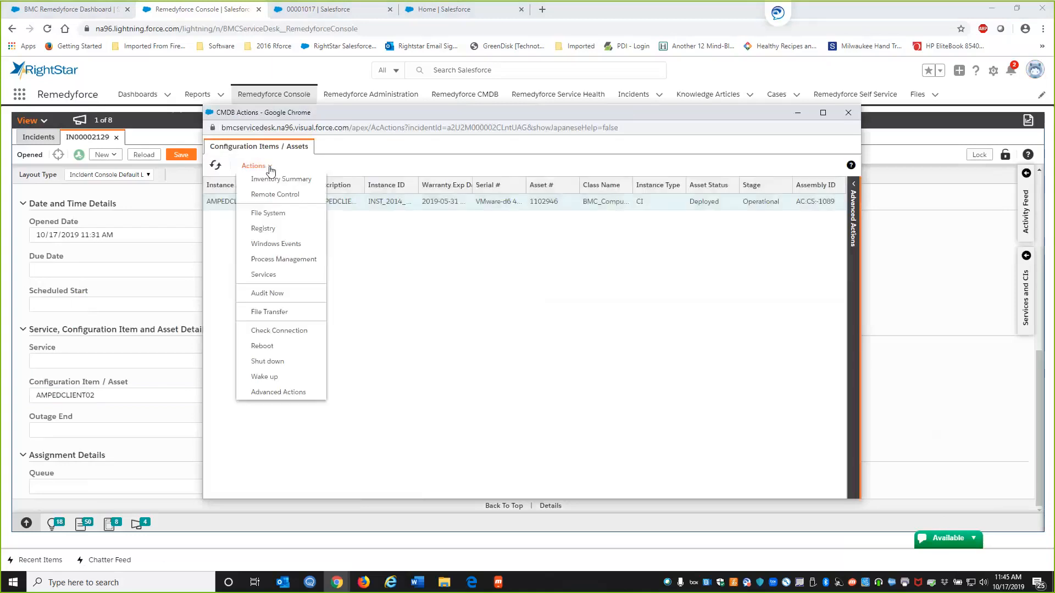
click(275, 175)
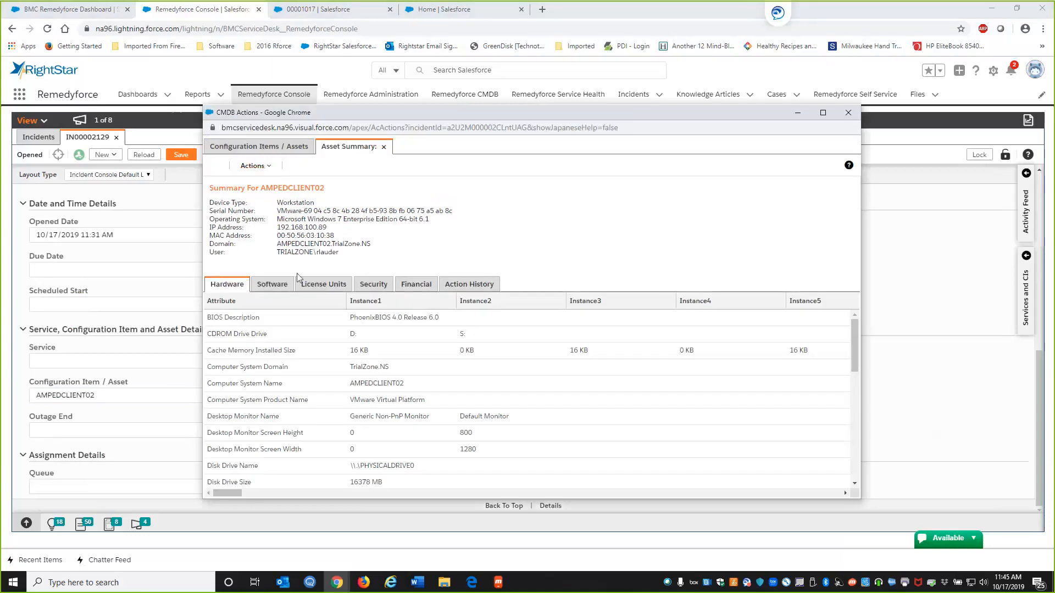
click(282, 286)
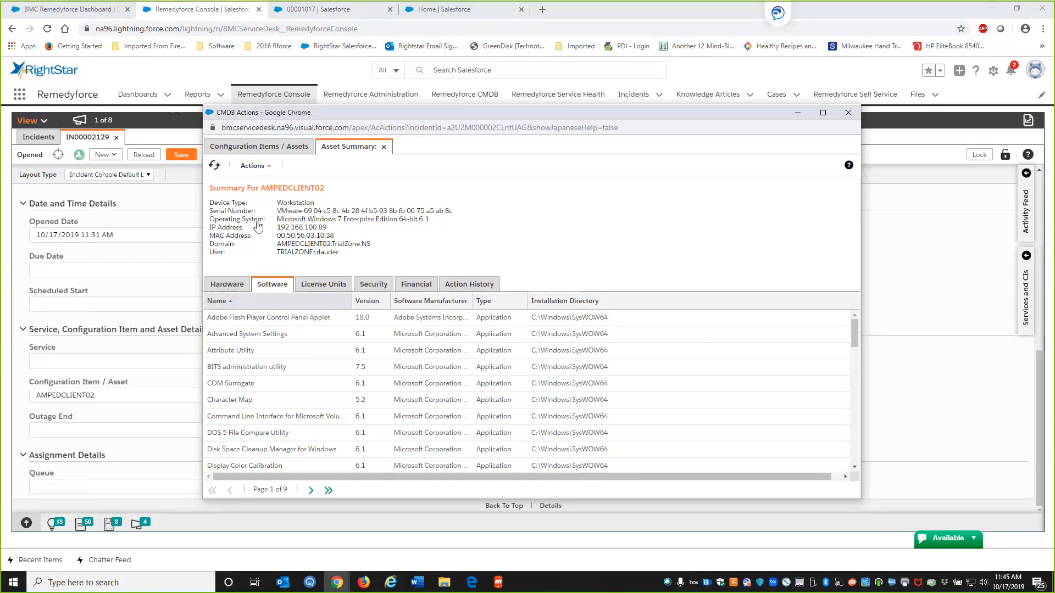
click(230, 285)
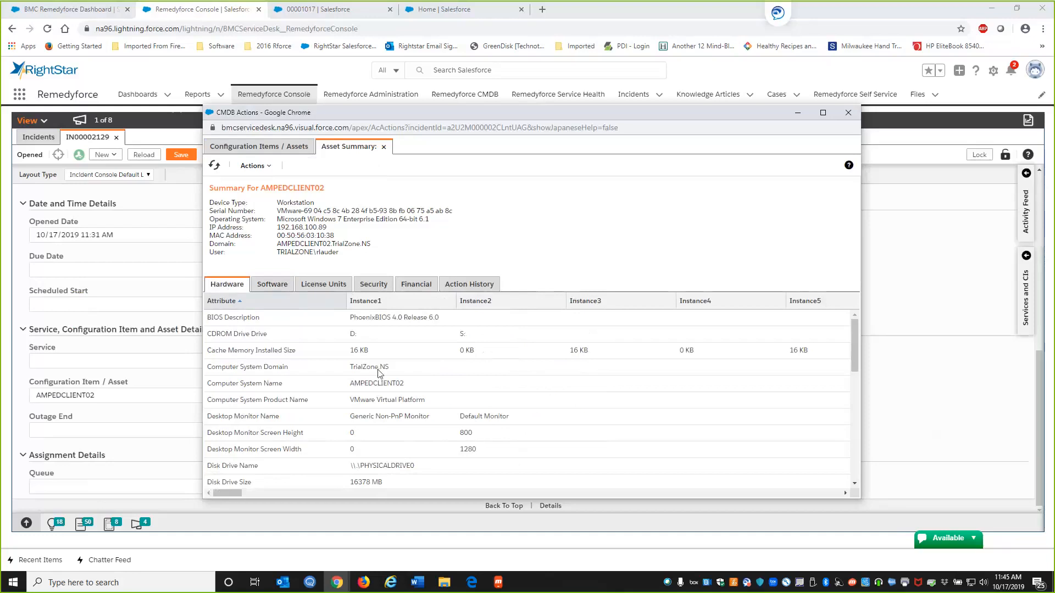
scroll(378, 369, down, 10)
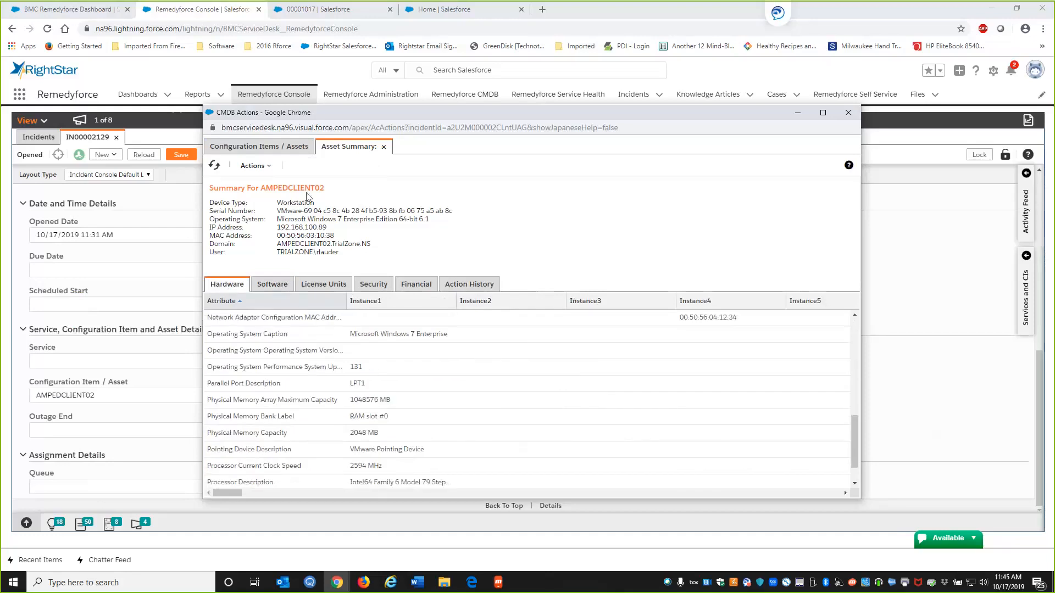
Browse the asset's Advanced Actions, including Custom Operational Rules and the FootPrints Service Core Integration deployment applications, and close the CMDB Actions window
click(276, 147)
click(259, 167)
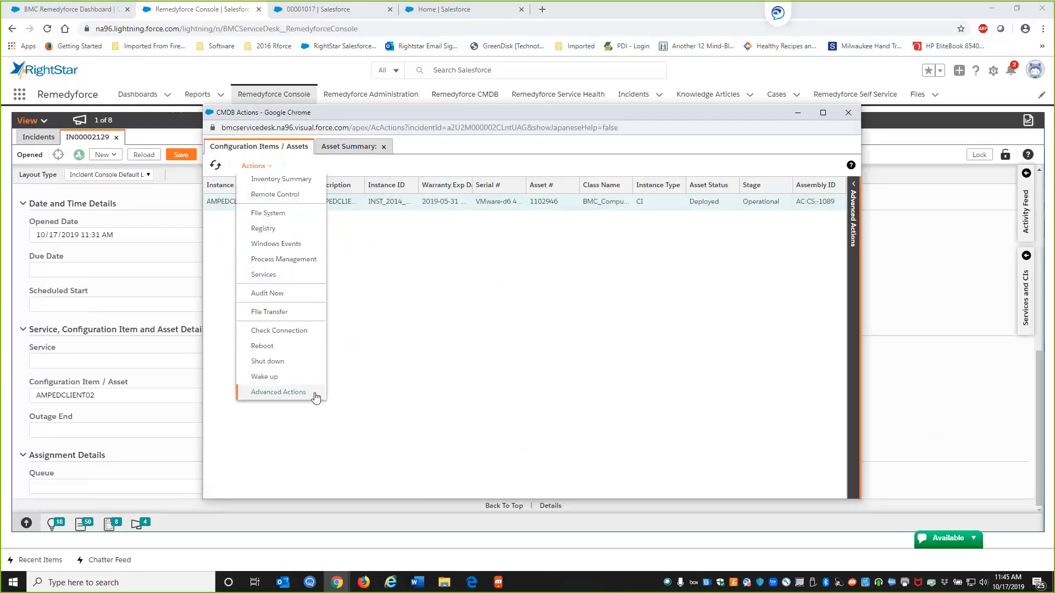
click(317, 393)
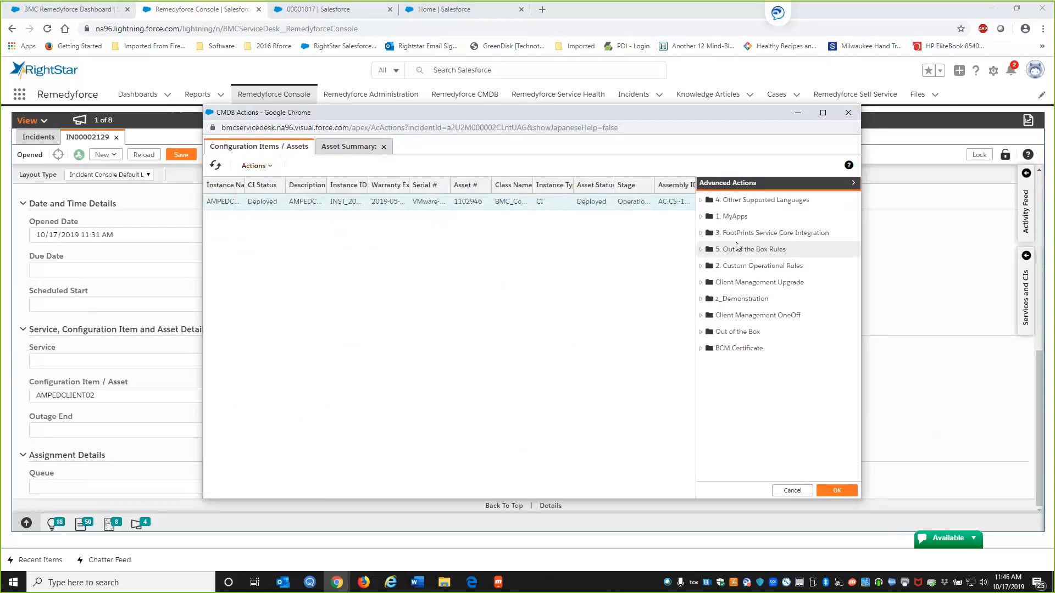
click(701, 267)
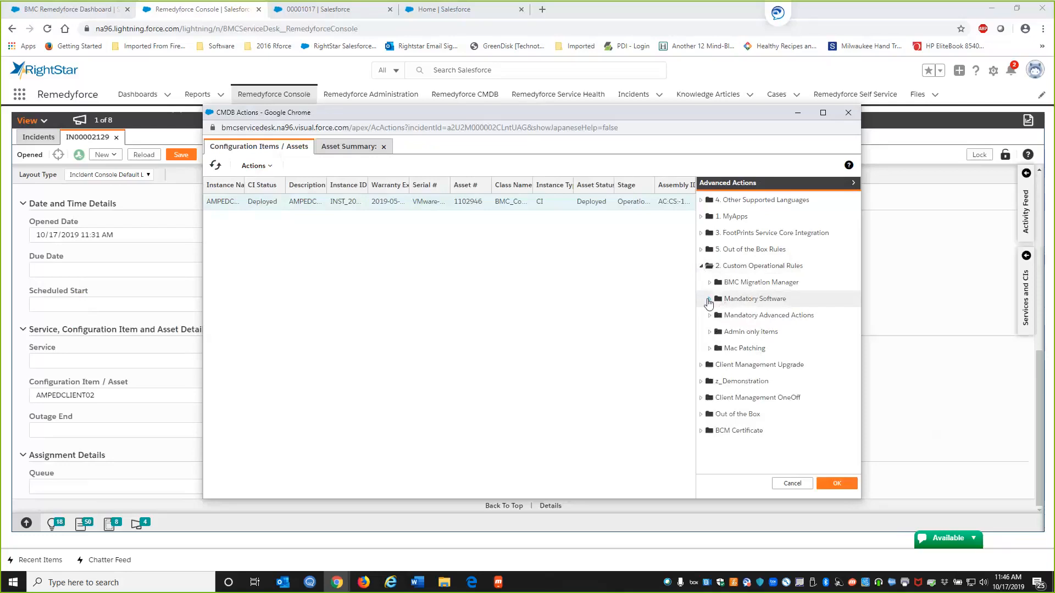
click(709, 300)
click(710, 299)
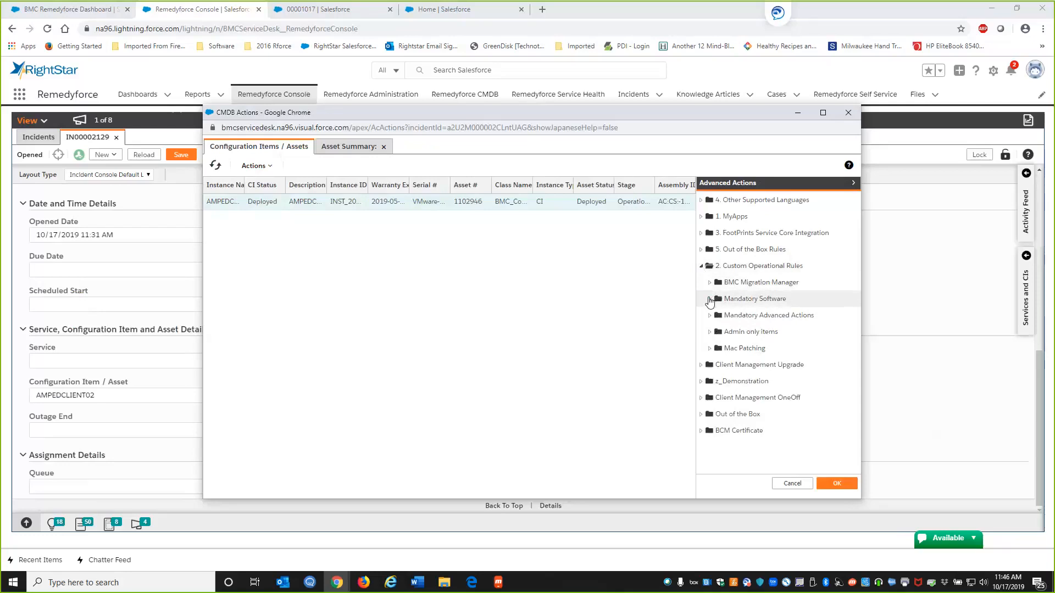
click(702, 233)
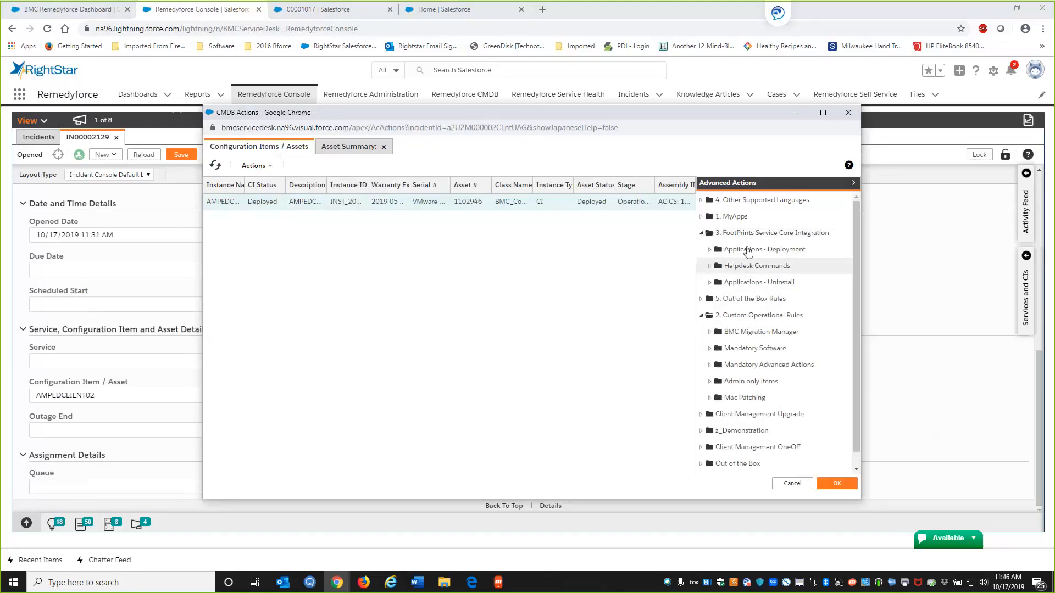
click(710, 250)
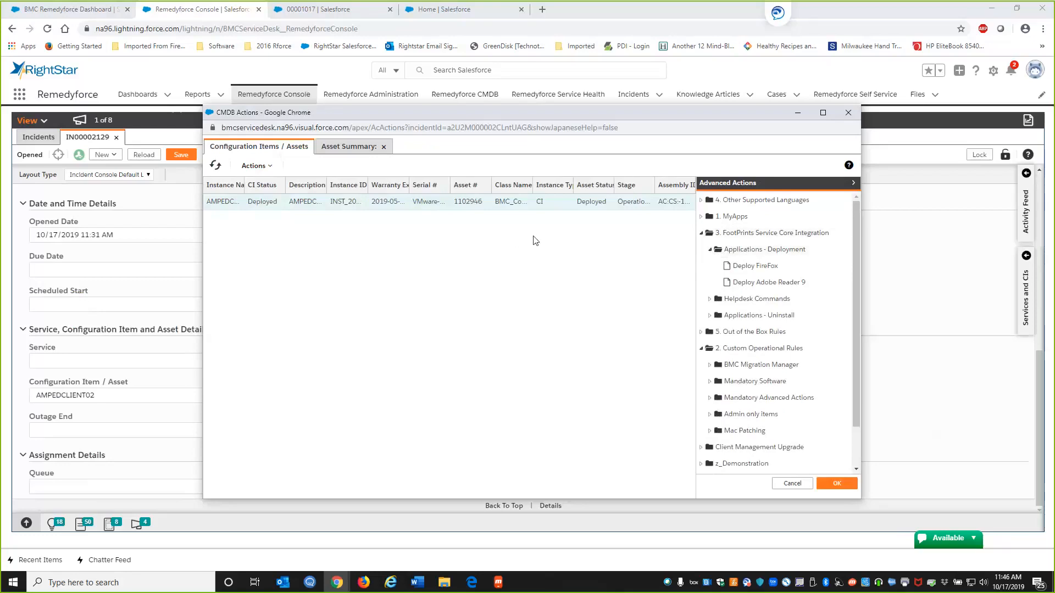
click(847, 113)
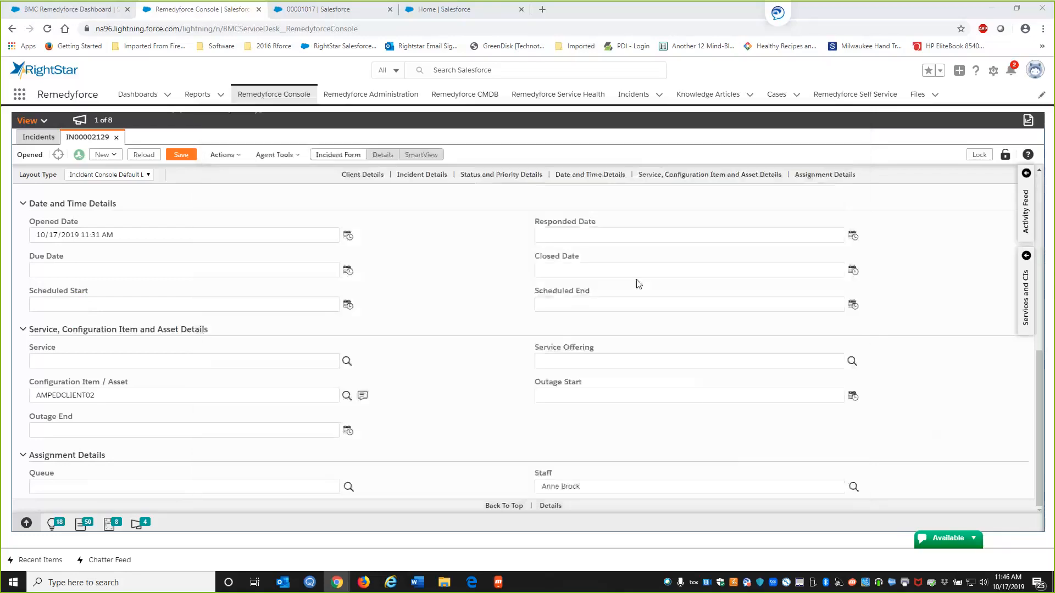
Switch to the self-service portal in Firefox and view the AutoCAD 2015 copy/license request form without submitting it
click(363, 584)
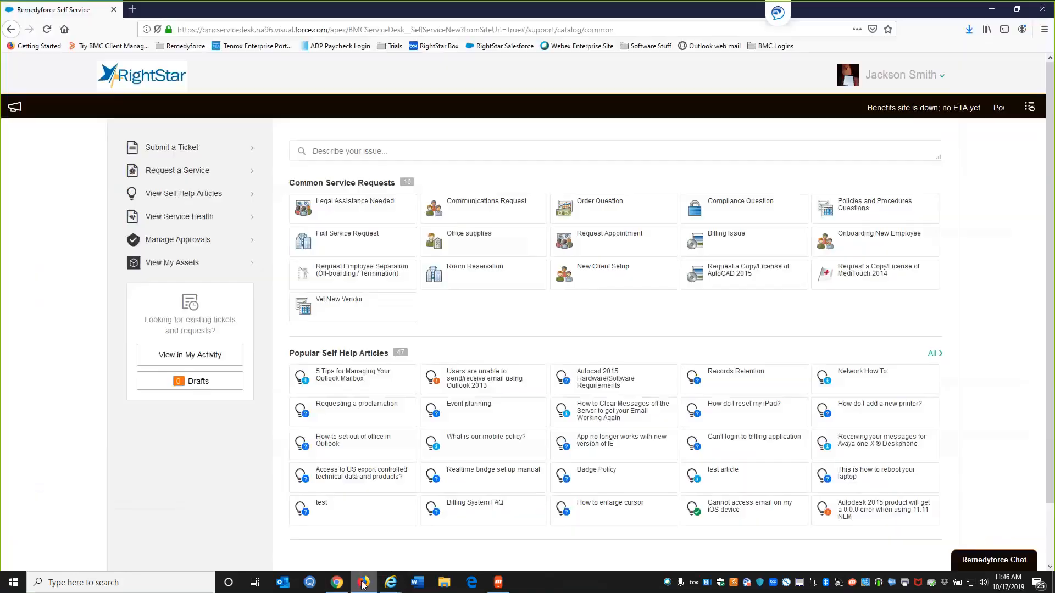
click(746, 271)
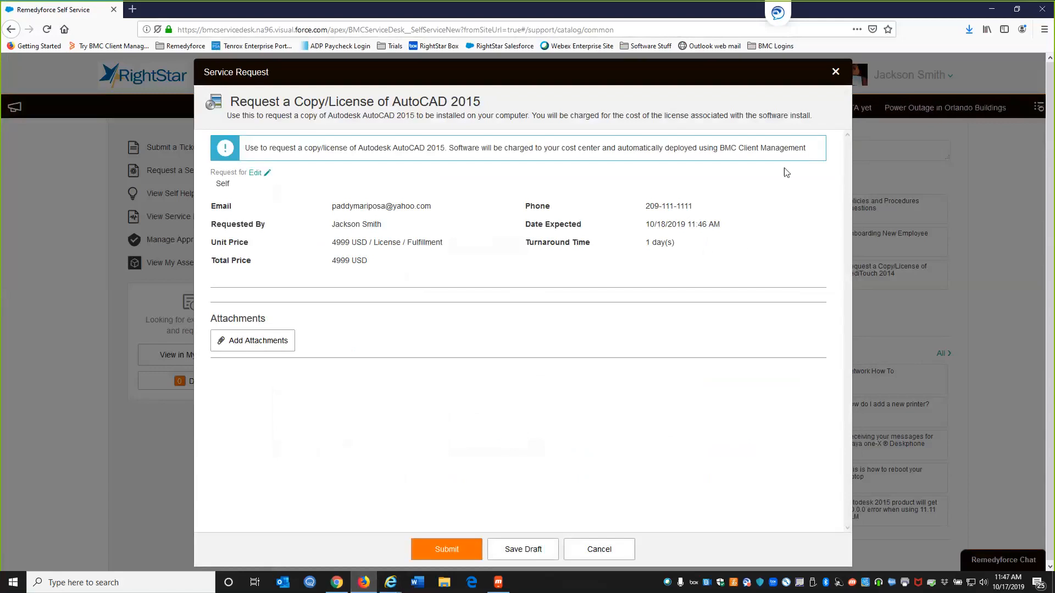
click(835, 75)
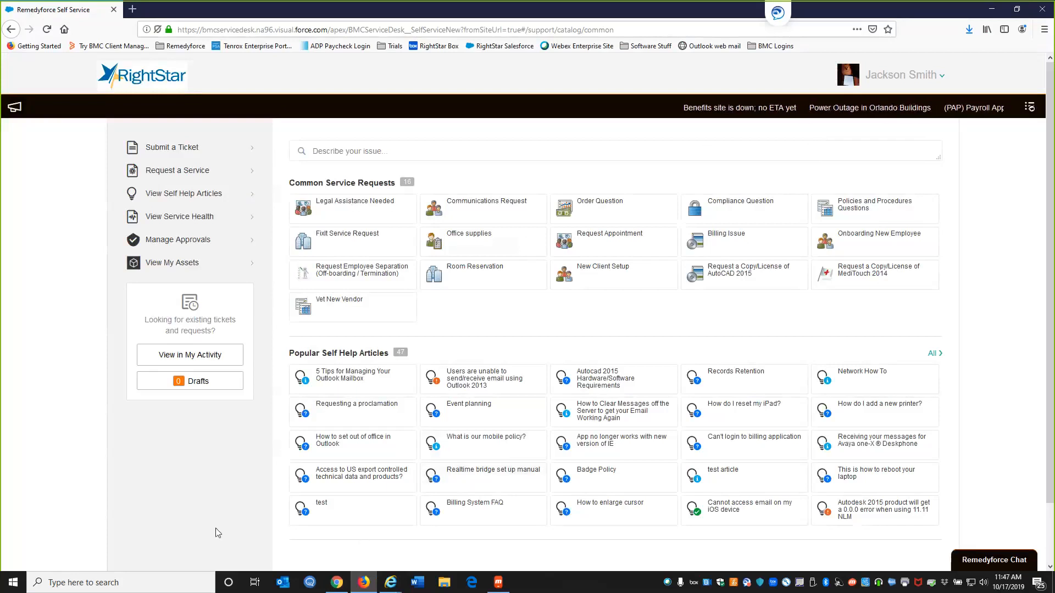
Switch back to Chrome and open the Cases list in a new browser tab
click(336, 581)
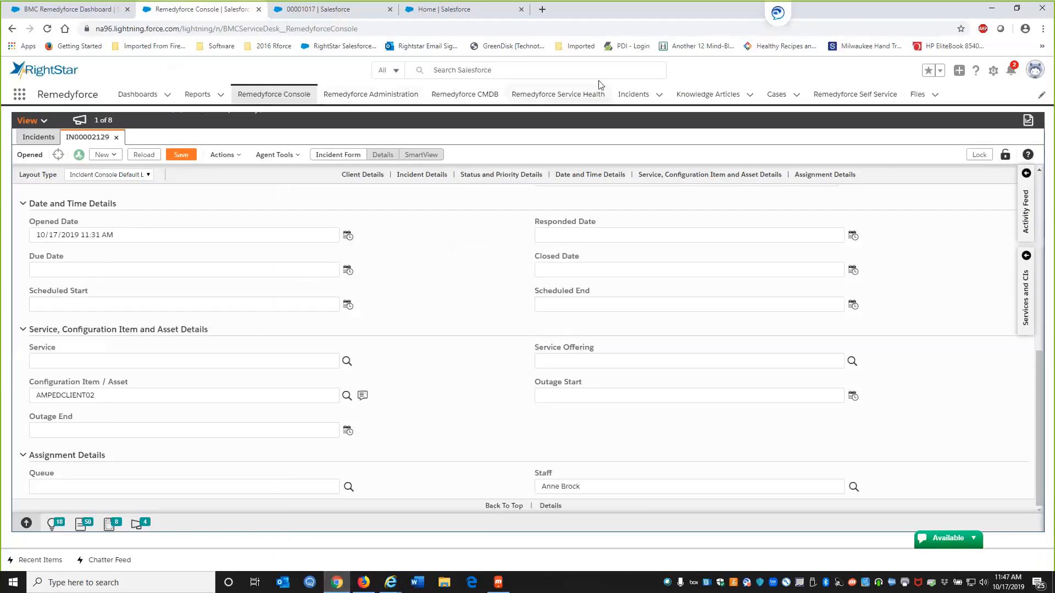
right_click(776, 94)
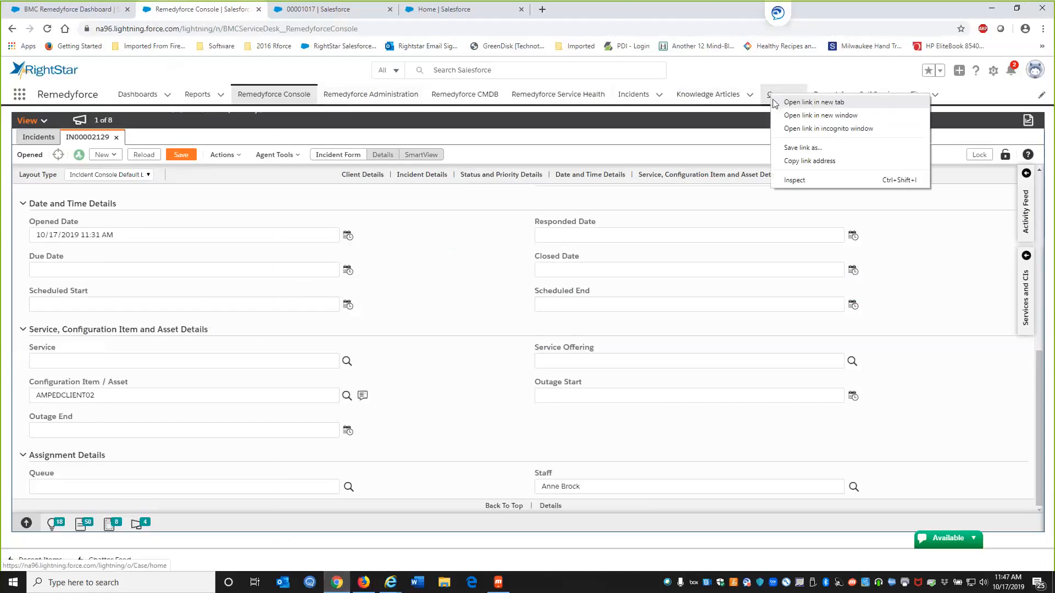
click(805, 99)
click(420, 10)
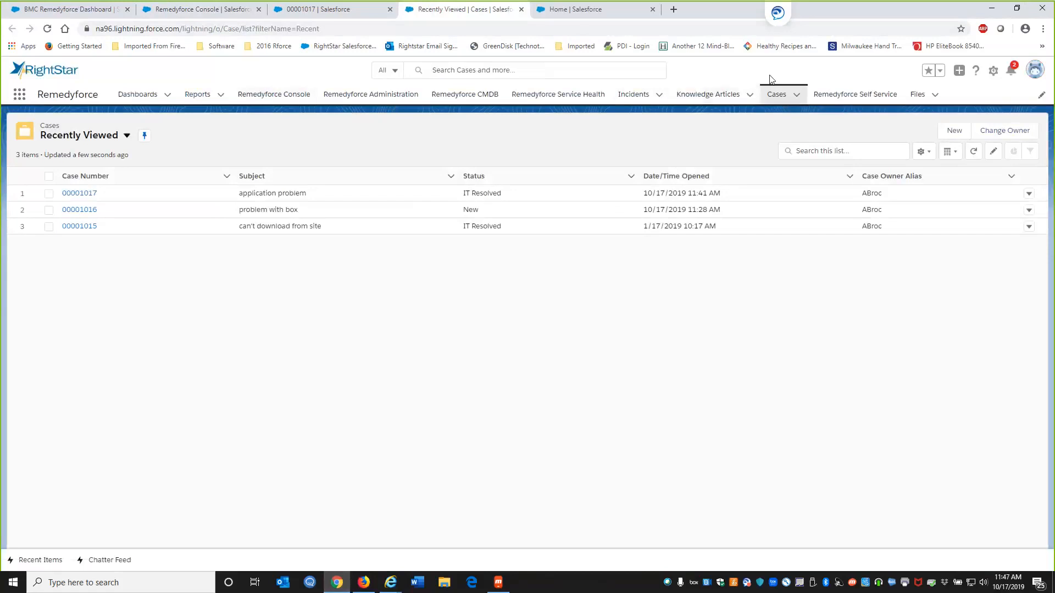
Start a new case with the suggested recent contact as Contact Name and Phone as Case Origin
click(955, 133)
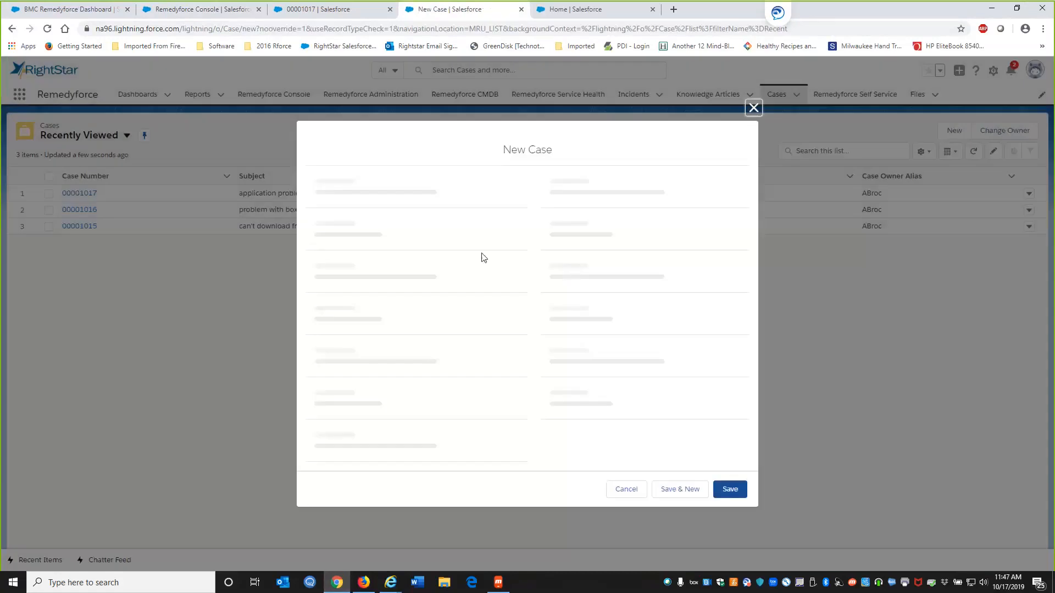
click(399, 257)
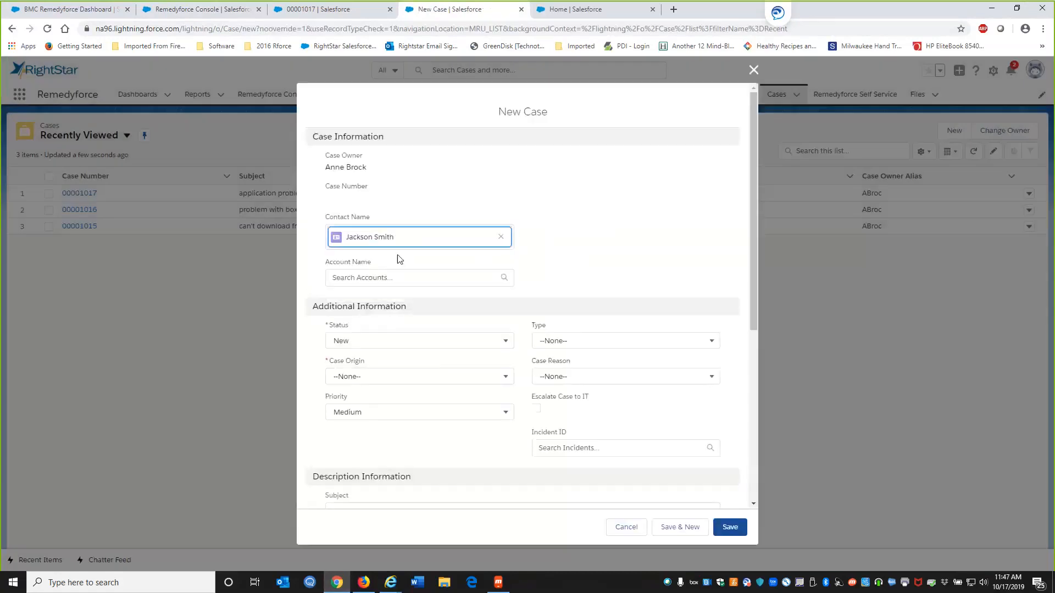
click(404, 378)
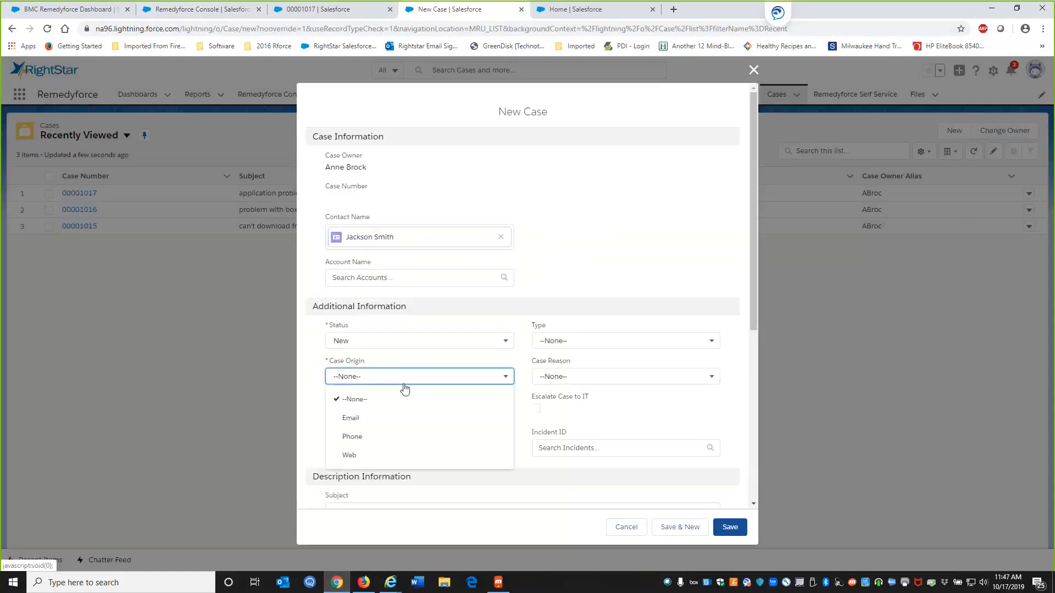
click(372, 437)
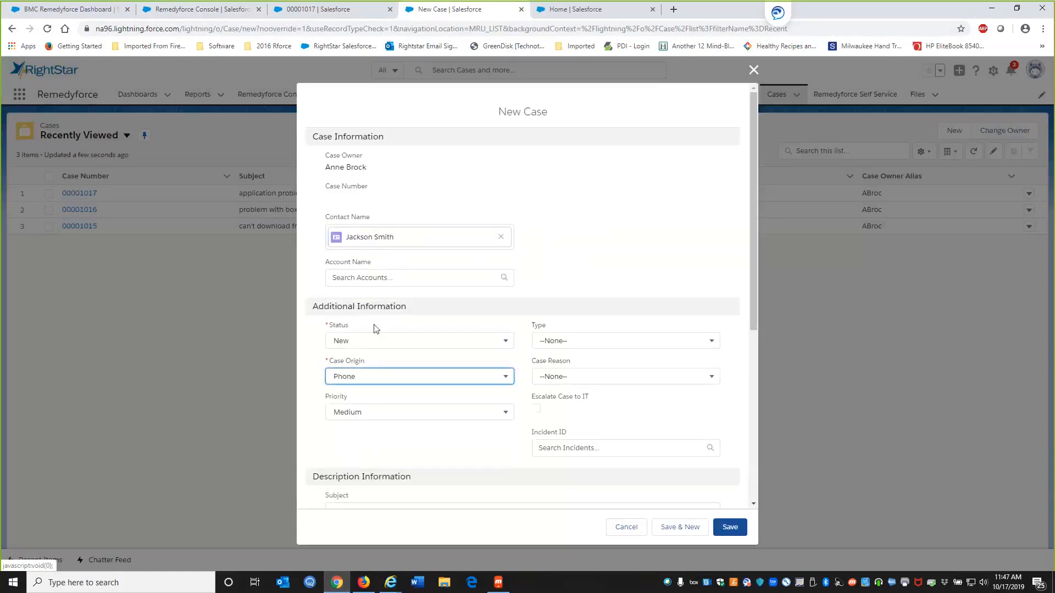
Enter "application issue" as both the subject and the description of the new case
scroll(388, 478, down, 2)
click(382, 399)
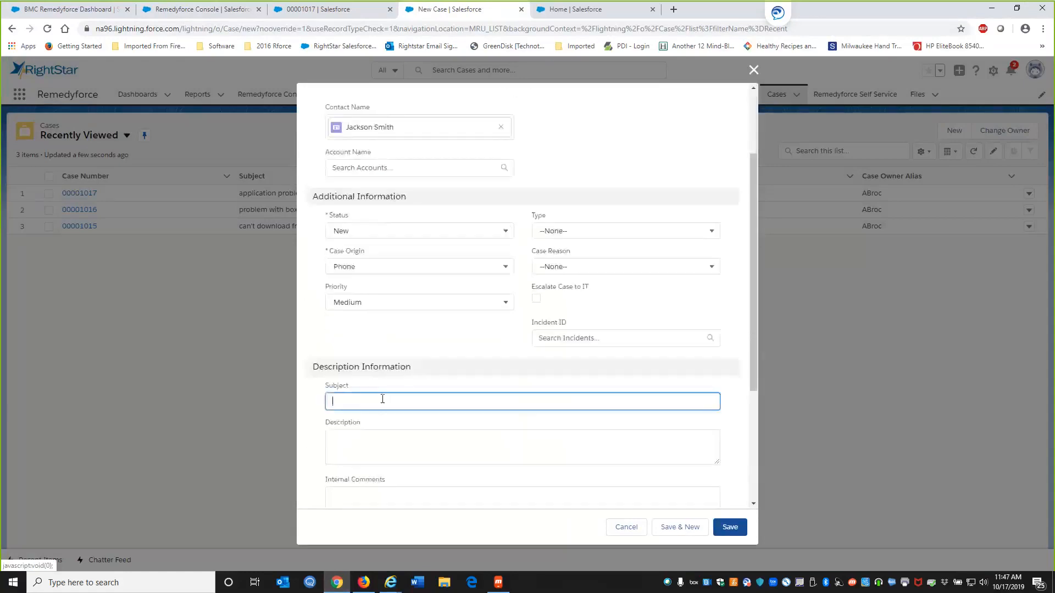
text(application )
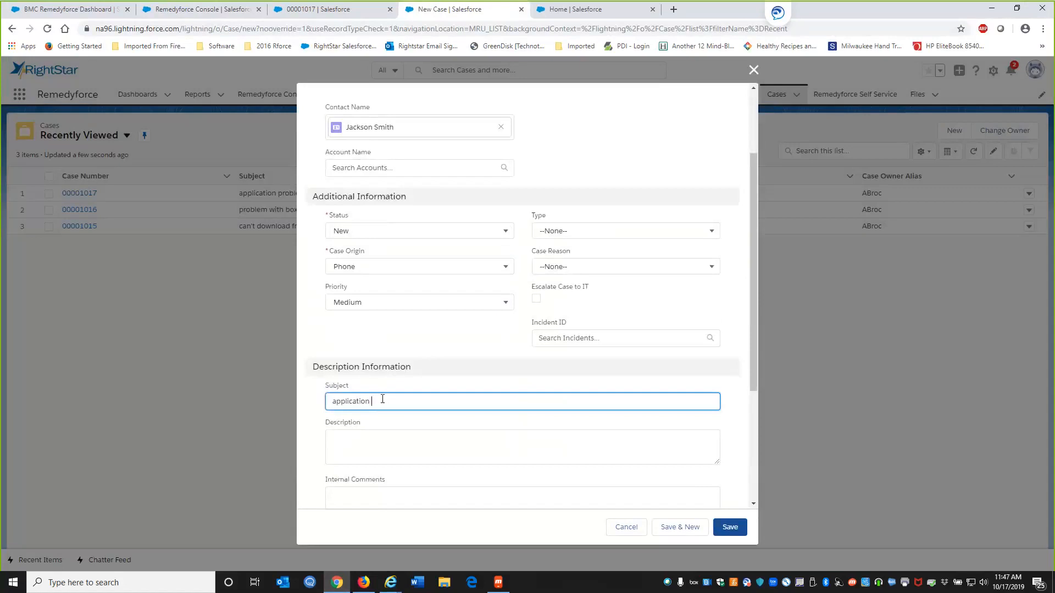
text(issue)
key(Tab)
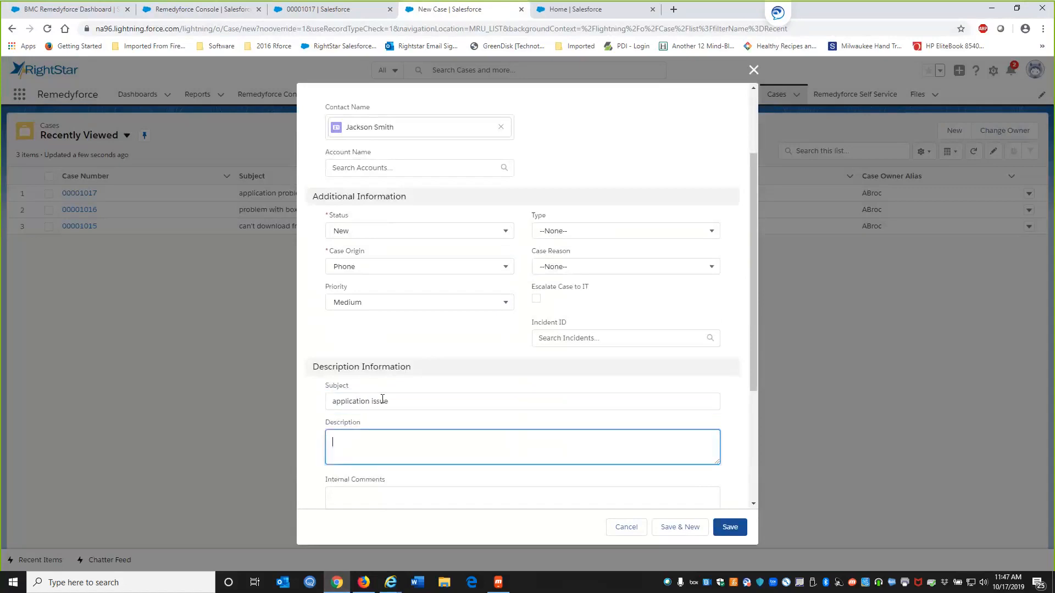
text(application issue)
Enable Escalate Case to IT for the new case and save it
click(537, 300)
key(ctrl)
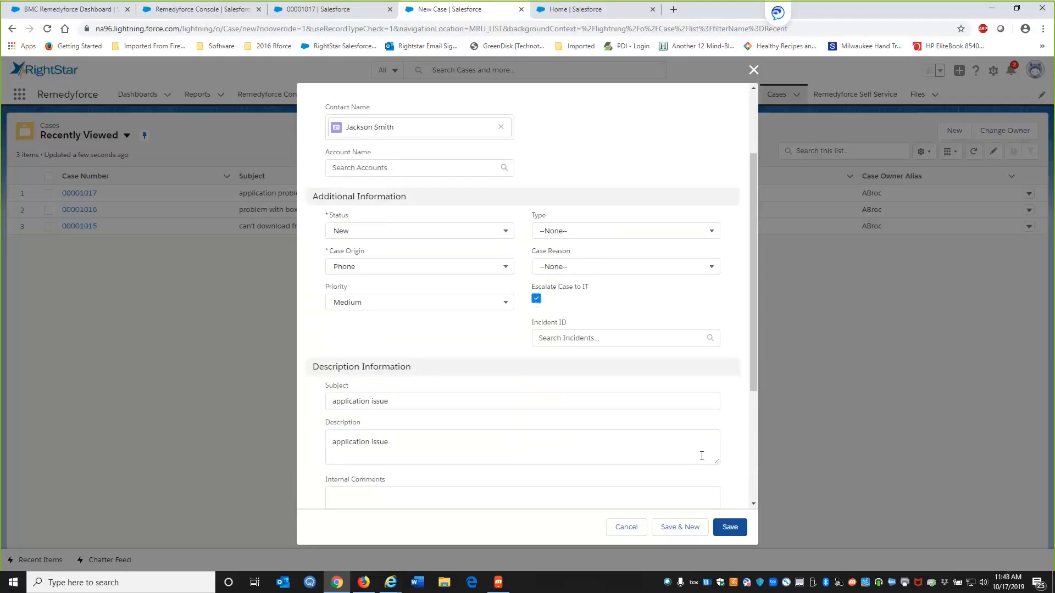
click(730, 530)
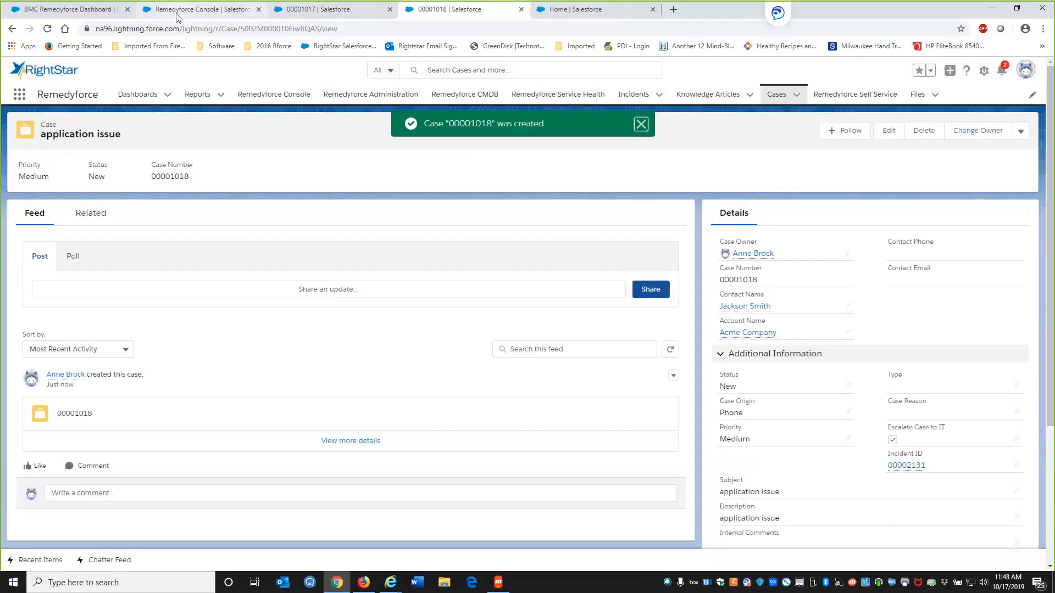
Return to the Remedyforce Console's incident list and open the "application issue" incident 00002131
click(176, 16)
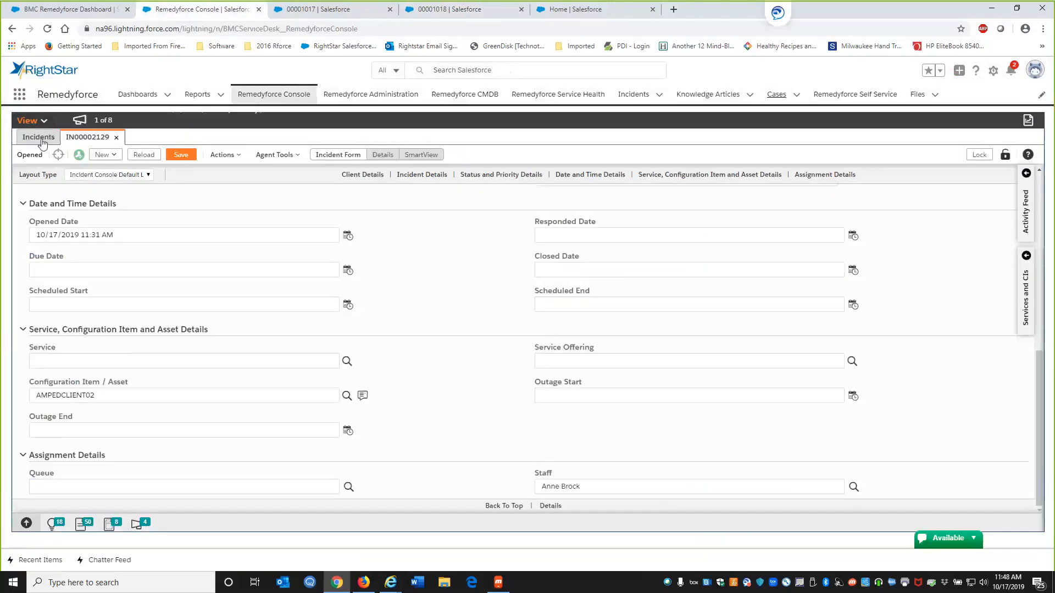
click(40, 139)
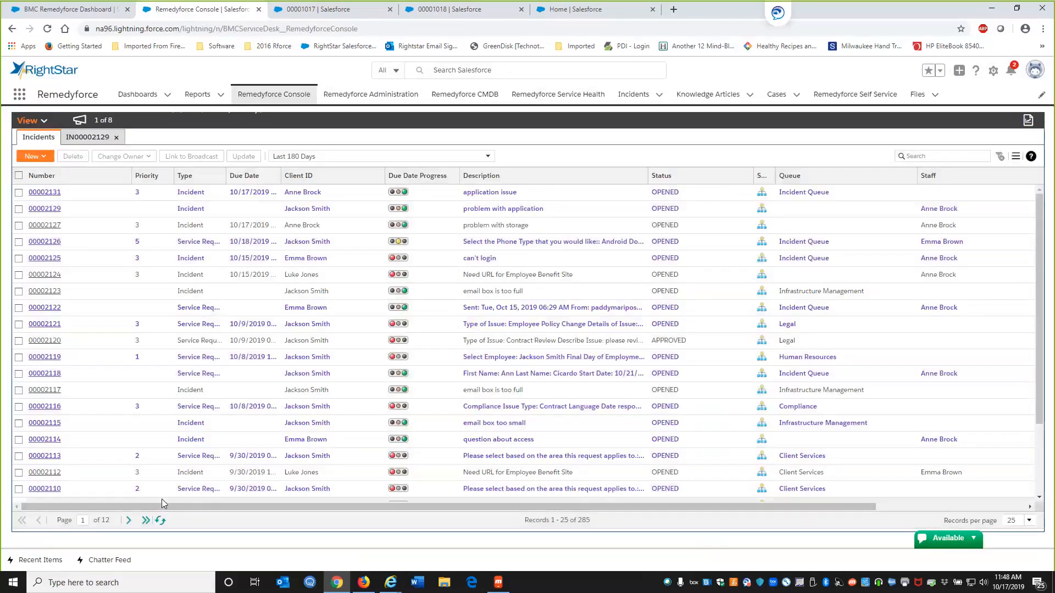
click(46, 192)
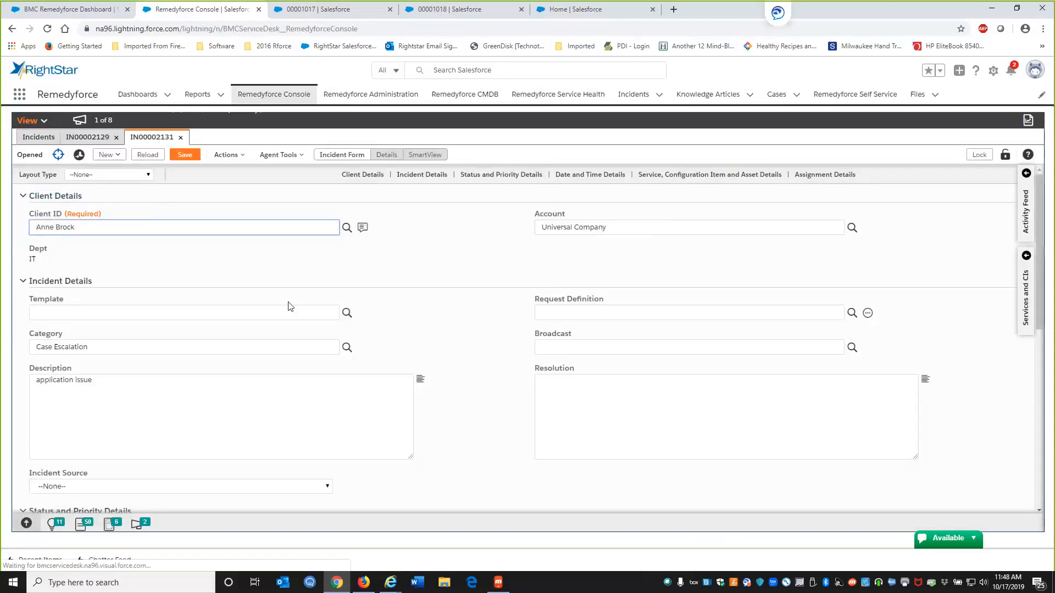
Resolve the escalated incident IN00002131 with Quick Close
click(301, 155)
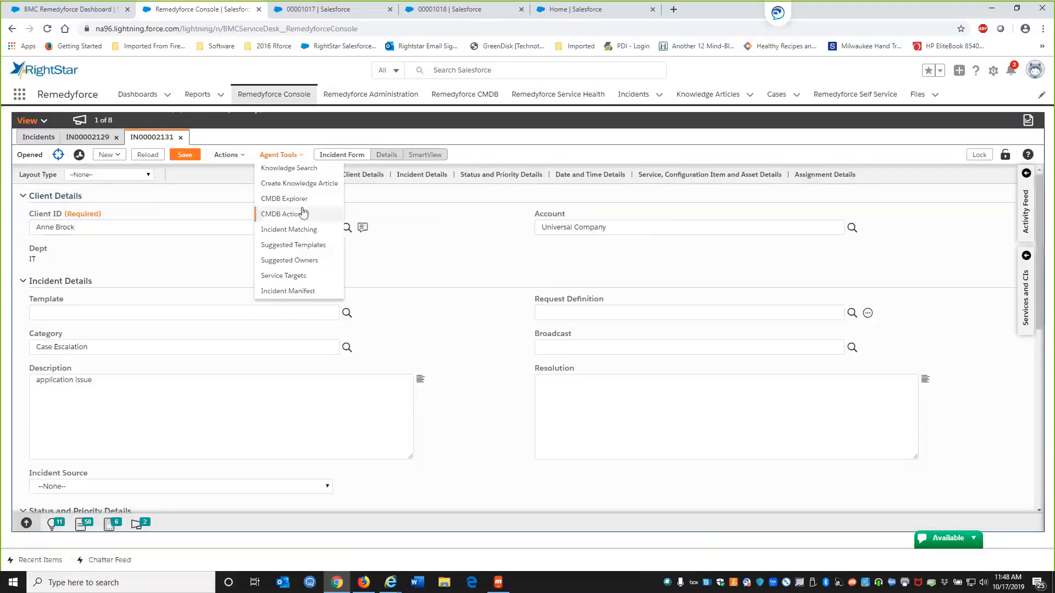
click(448, 228)
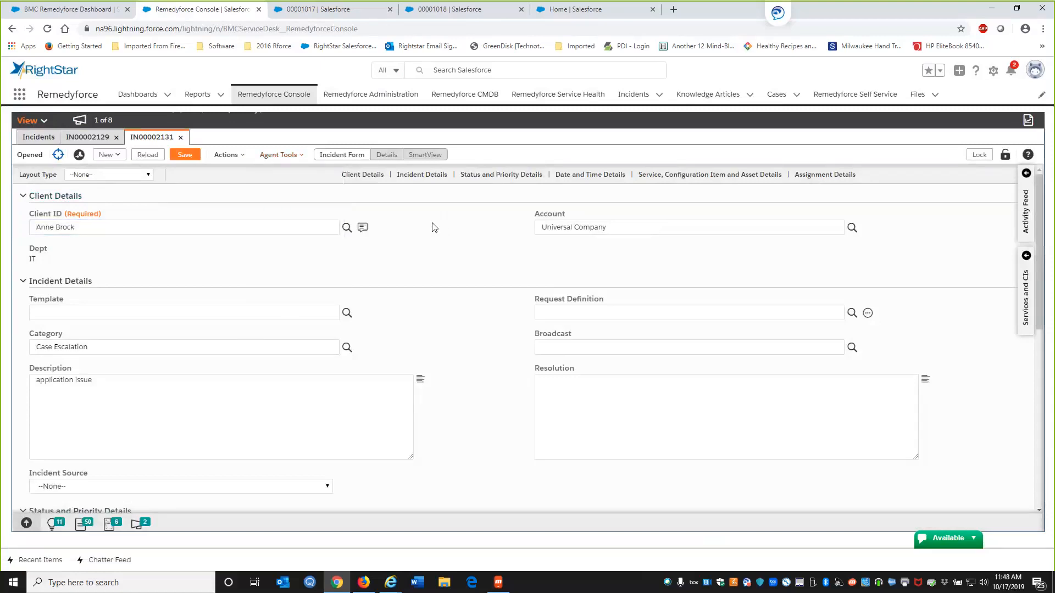
click(235, 156)
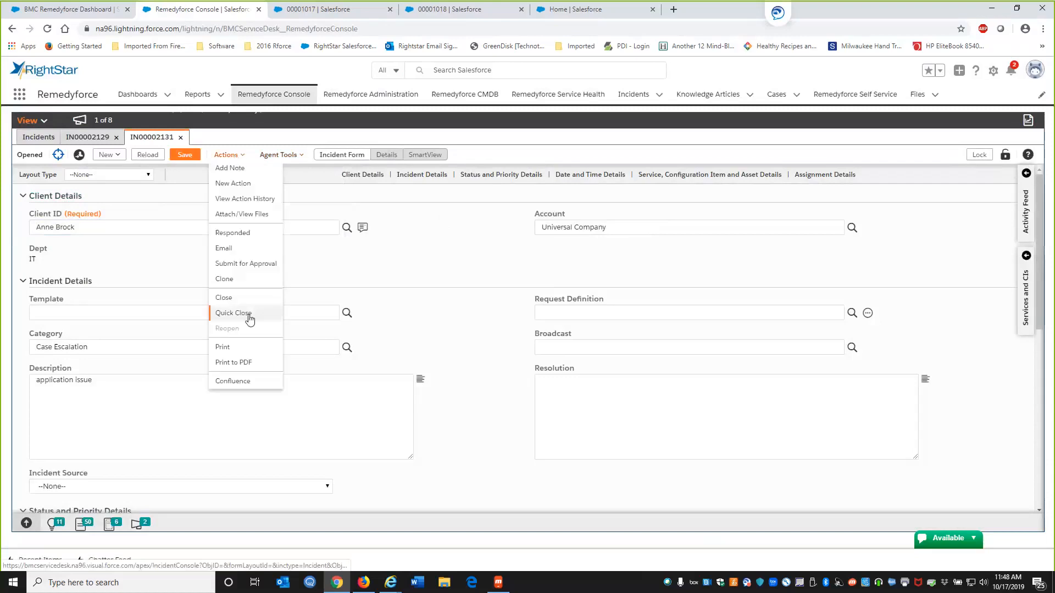
click(233, 313)
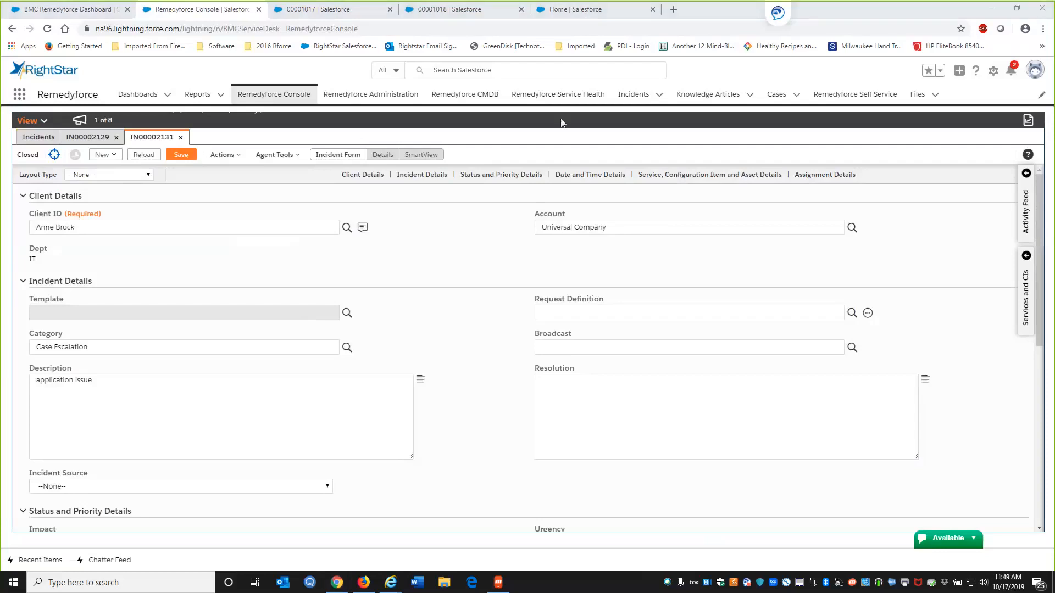
Go back to the "application issue" case 00001018 and check its status
click(450, 9)
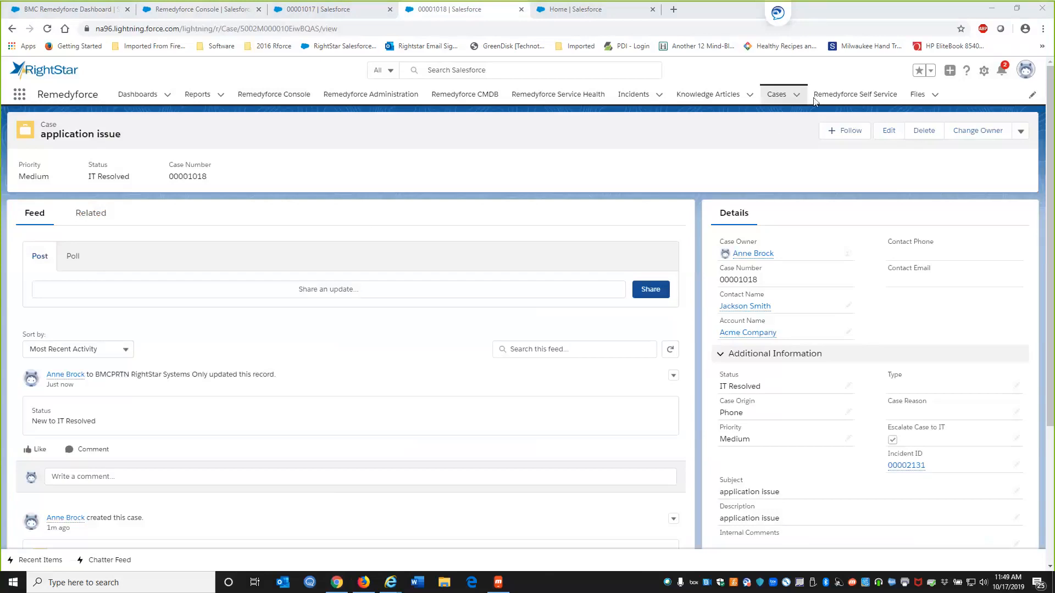
click(742, 380)
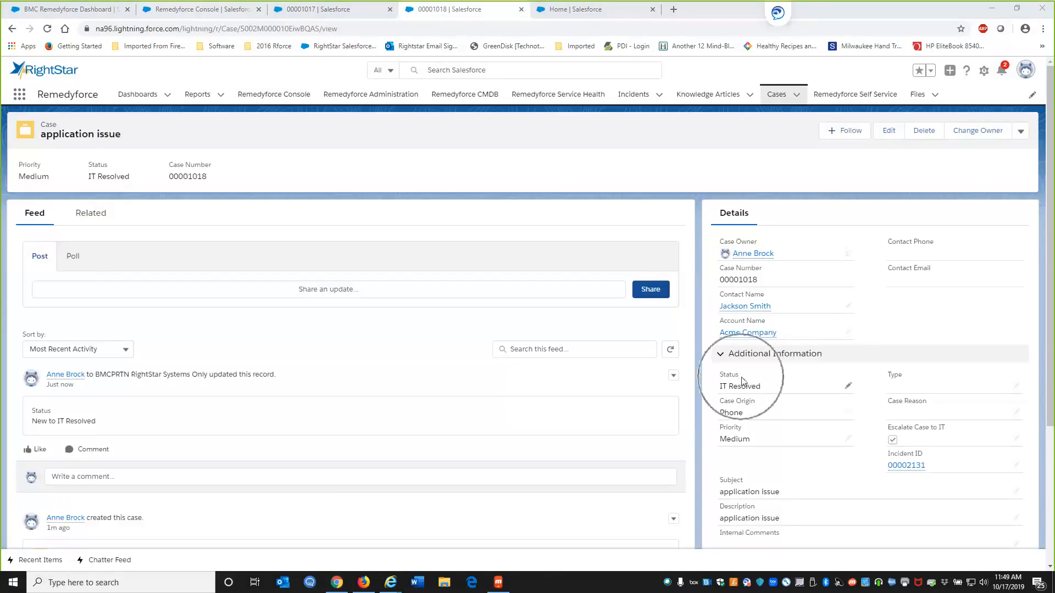